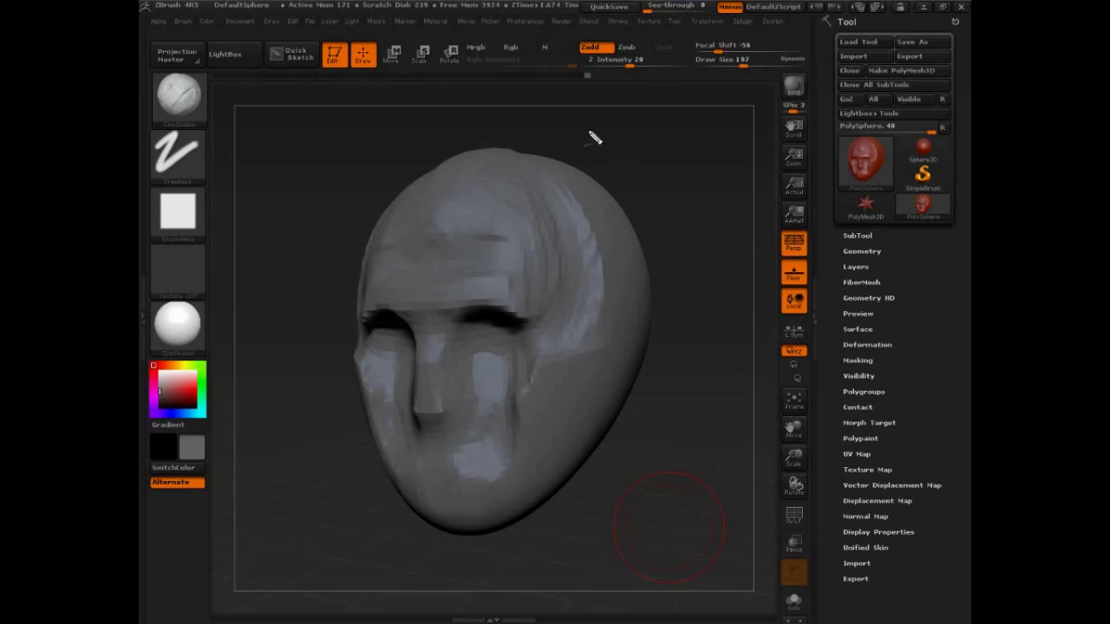
{"action": "mouse_move", "coordinate": [586, 128]}
{"action": "left_mouse_down"}
{"action": "mouse_move", "coordinate": [614, 117]}
{"action": "mouse_move", "coordinate": [637, 150]}
{"action": "mouse_move", "coordinate": [696, 114]}
{"action": "mouse_move", "coordinate": [708, 133]}
{"action": "mouse_move", "coordinate": [598, 185]}
{"action": "mouse_move", "coordinate": [728, 152]}
{"action": "mouse_move", "coordinate": [858, 186]}
{"action": "left_mouse_up"}
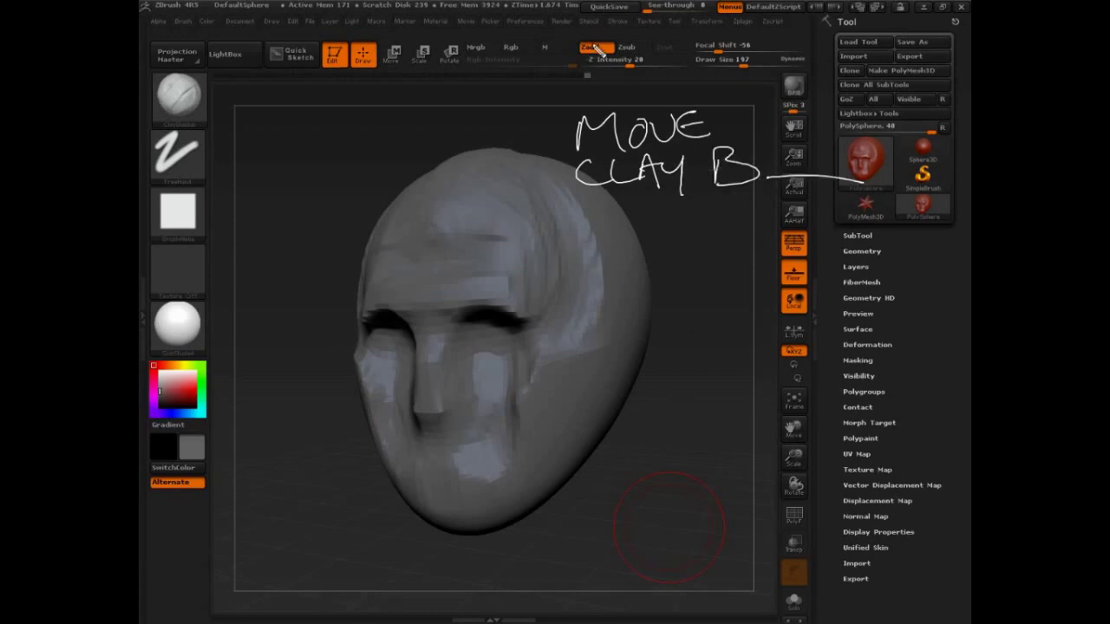
{"action": "mouse_move", "coordinate": [761, 68]}
{"action": "left_mouse_down"}
{"action": "mouse_move", "coordinate": [700, 67]}
{"action": "mouse_move", "coordinate": [747, 54]}
{"action": "left_mouse_up"}
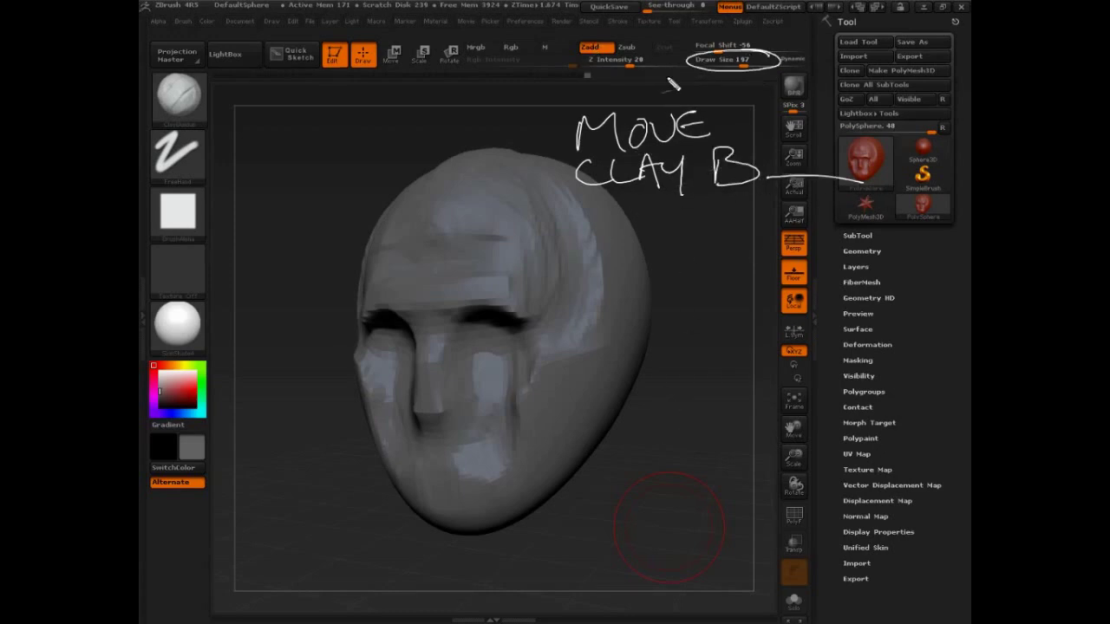
{"action": "left_click_drag", "start_coordinate": [622, 45], "coordinate": [655, 43]}
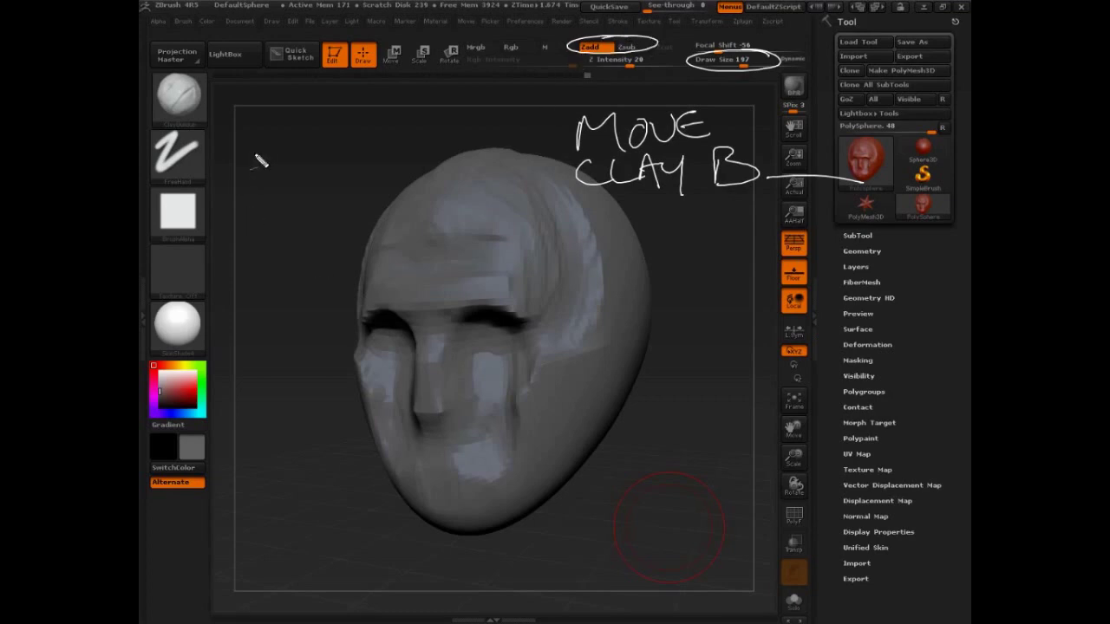
{"action": "left_click_drag", "start_coordinate": [253, 174], "coordinate": [286, 127]}
{"action": "mouse_move", "coordinate": [304, 174]}
{"action": "left_mouse_down"}
{"action": "mouse_move", "coordinate": [332, 167]}
{"action": "mouse_move", "coordinate": [364, 126]}
{"action": "left_mouse_up"}
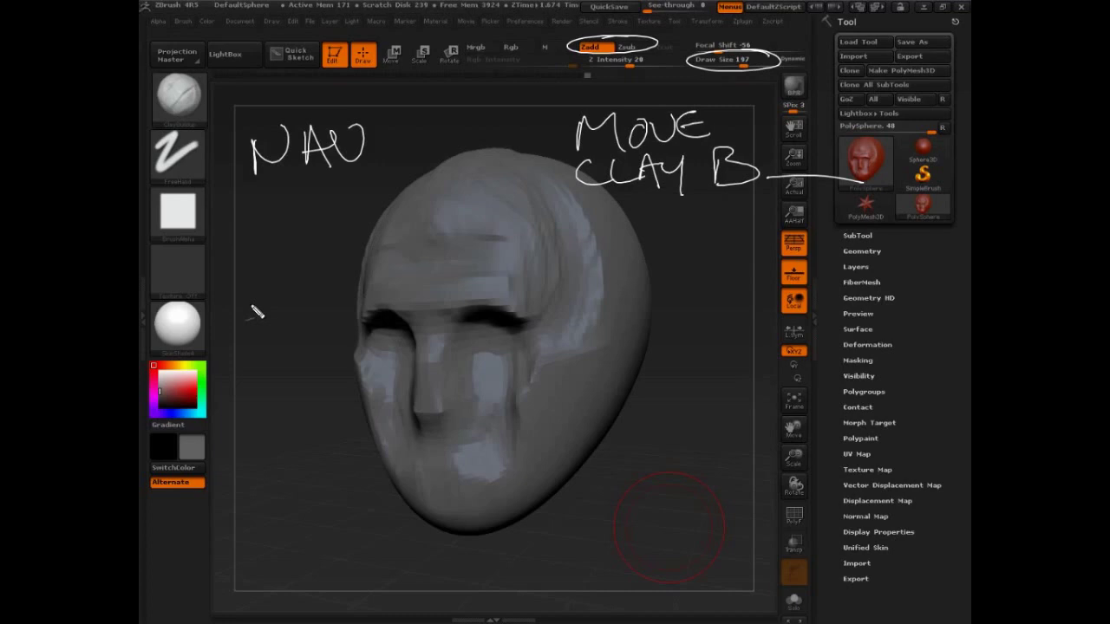
{"action": "left_click_drag", "start_coordinate": [459, 309], "coordinate": [525, 317]}
{"action": "mouse_move", "coordinate": [364, 310]}
{"action": "left_mouse_down"}
{"action": "mouse_move", "coordinate": [378, 318]}
{"action": "mouse_move", "coordinate": [365, 312]}
{"action": "mouse_move", "coordinate": [364, 374]}
{"action": "mouse_move", "coordinate": [371, 392]}
{"action": "mouse_move", "coordinate": [392, 390]}
{"action": "left_mouse_up"}
{"action": "mouse_move", "coordinate": [542, 354]}
{"action": "left_mouse_down"}
{"action": "mouse_move", "coordinate": [535, 387]}
{"action": "mouse_move", "coordinate": [513, 399]}
{"action": "mouse_move", "coordinate": [511, 459]}
{"action": "left_mouse_up"}
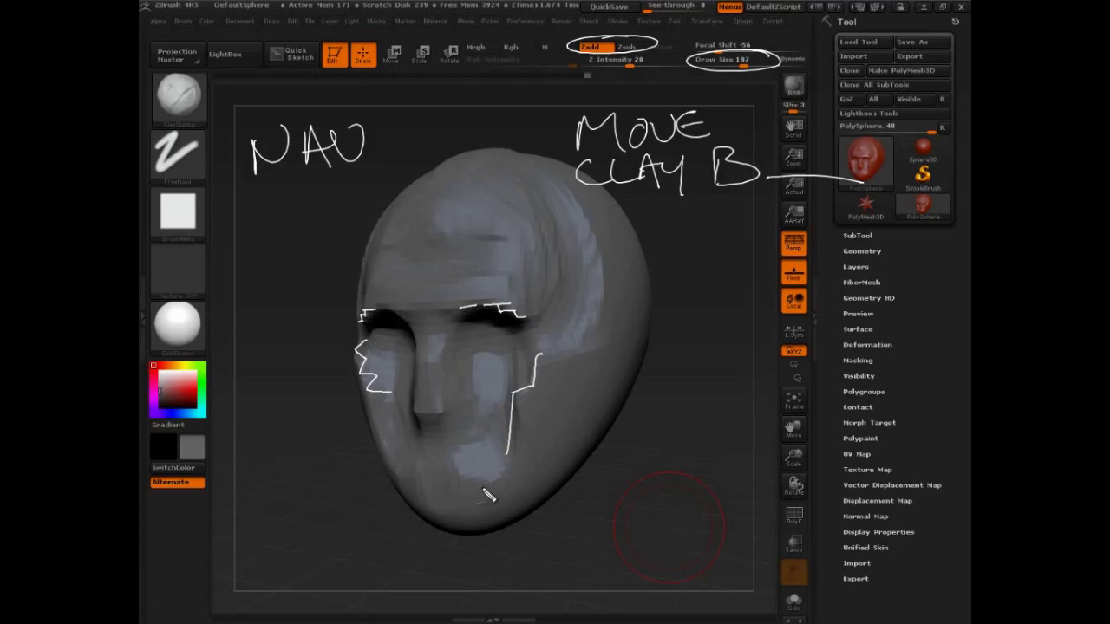
{"action": "key", "text": "Escape"}
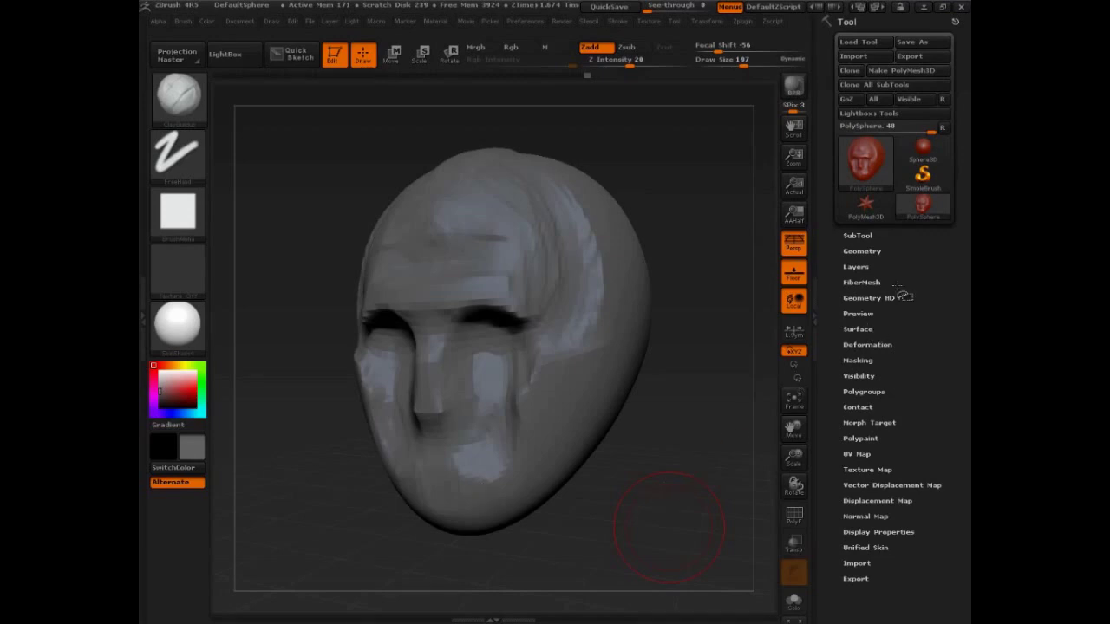
Step: Open the Geometry settings, lower the head to subdivision level 1 and display its polyframe
{"action": "left_click", "coordinate": [863, 251]}
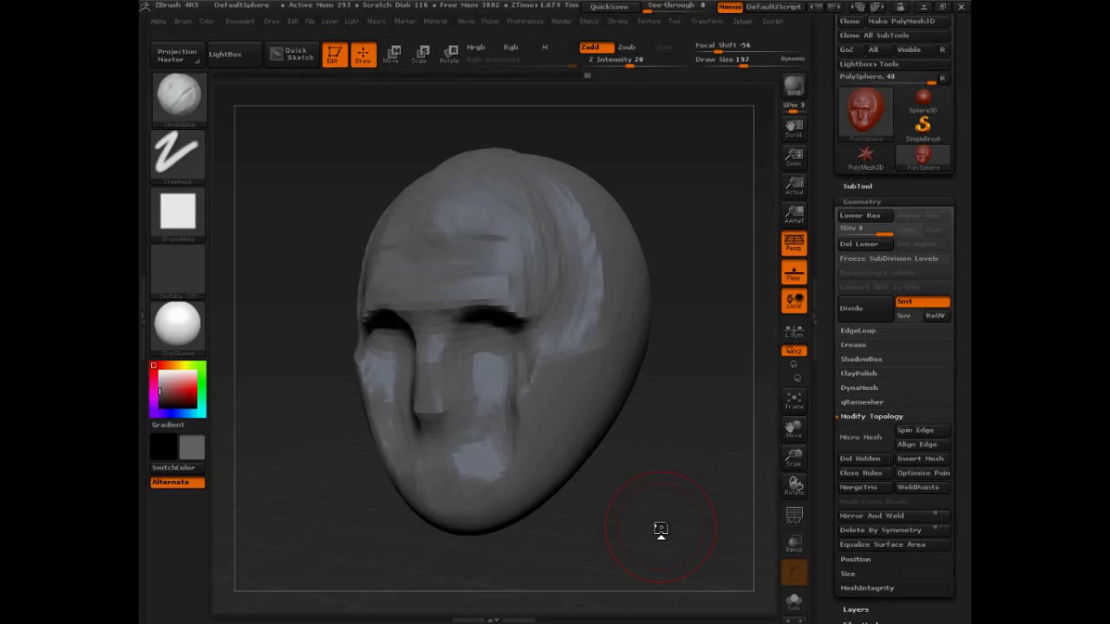
{"action": "scroll", "coordinate": [827, 411], "scroll_direction": "up", "scroll_amount": 2}
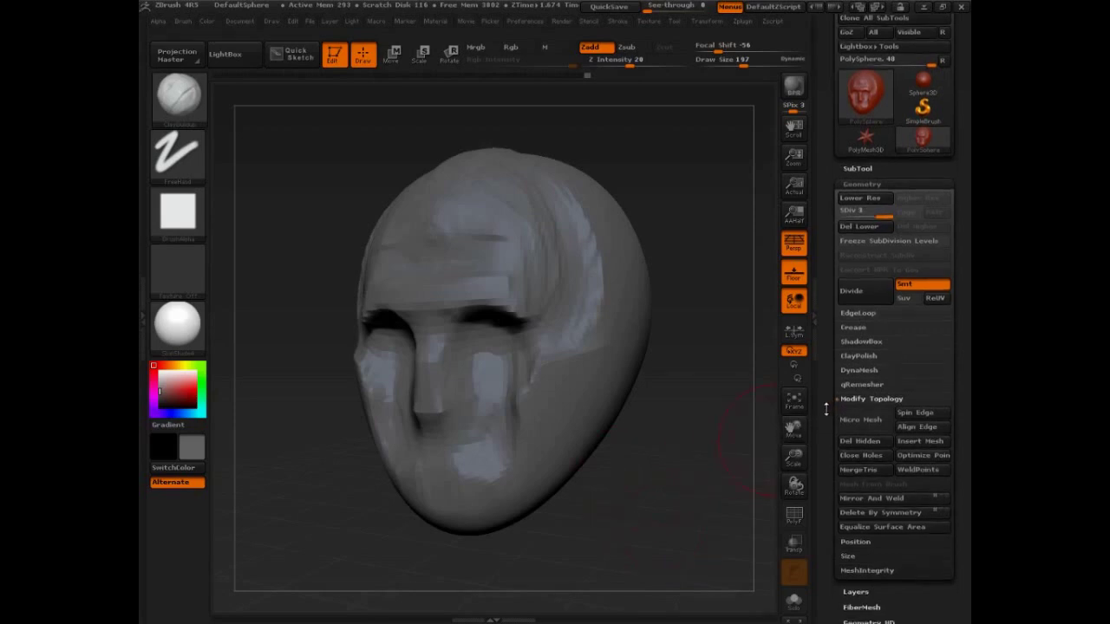
{"action": "scroll", "coordinate": [845, 277], "scroll_direction": "up", "scroll_amount": 2}
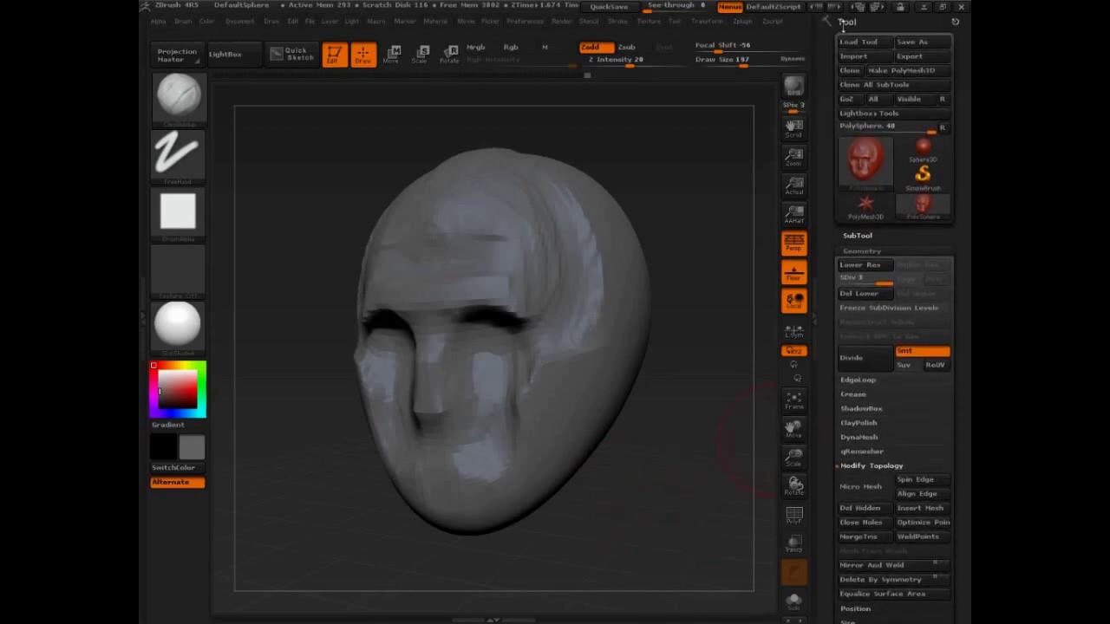
{"action": "scroll", "coordinate": [832, 254], "scroll_direction": "down", "scroll_amount": 5}
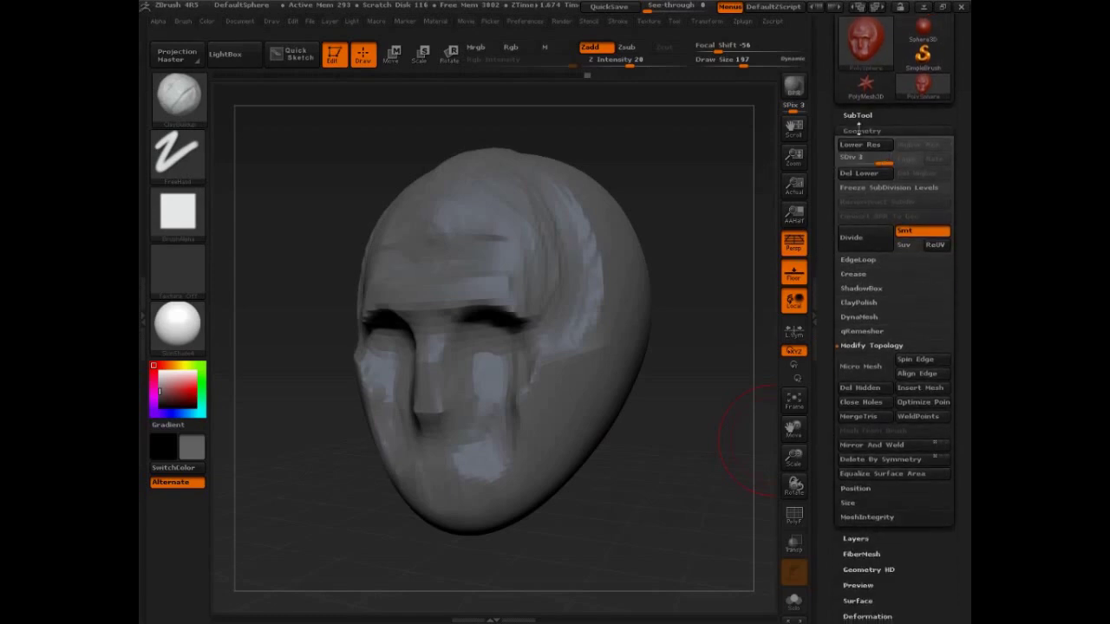
{"action": "key", "text": "ctrl+shift"}
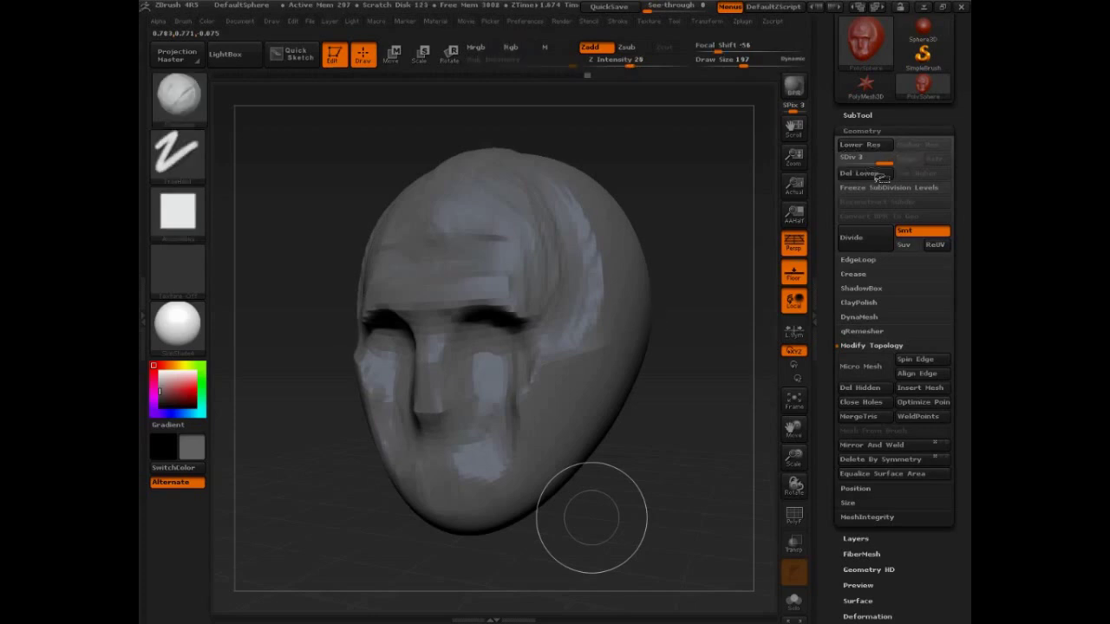
{"action": "left_click_drag", "start_coordinate": [854, 158], "coordinate": [839, 158]}
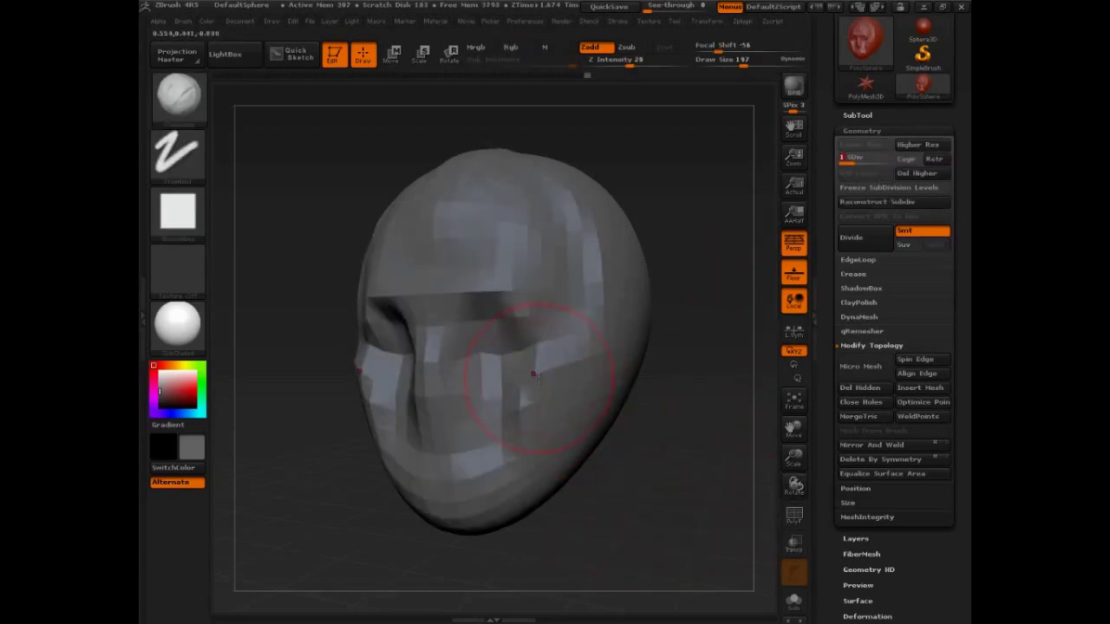
{"action": "left_click", "coordinate": [794, 517]}
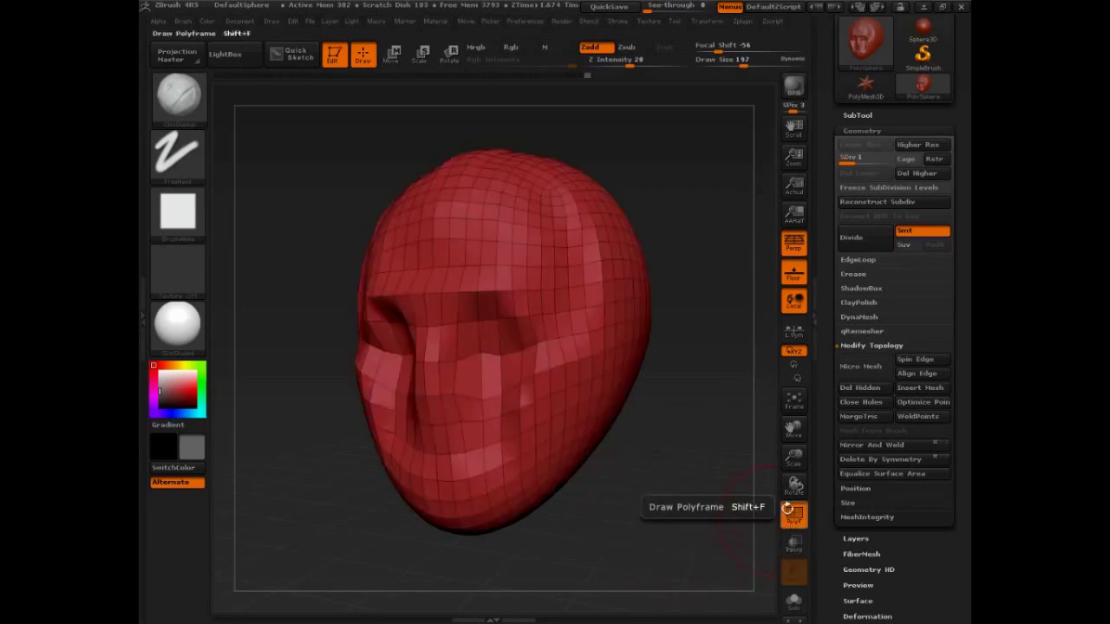
Step: Raise the head to subdivision level 3 and examine its surface with the polyframe hidden and shown
{"action": "left_click", "coordinate": [916, 146]}
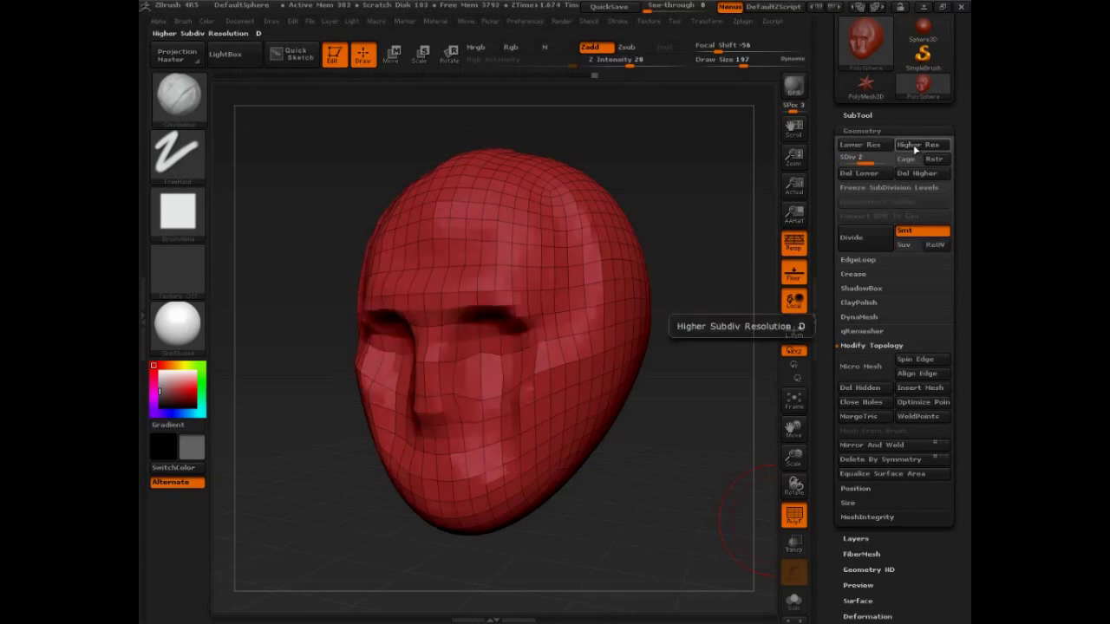
{"action": "left_click", "coordinate": [917, 146]}
{"action": "left_click", "coordinate": [794, 518]}
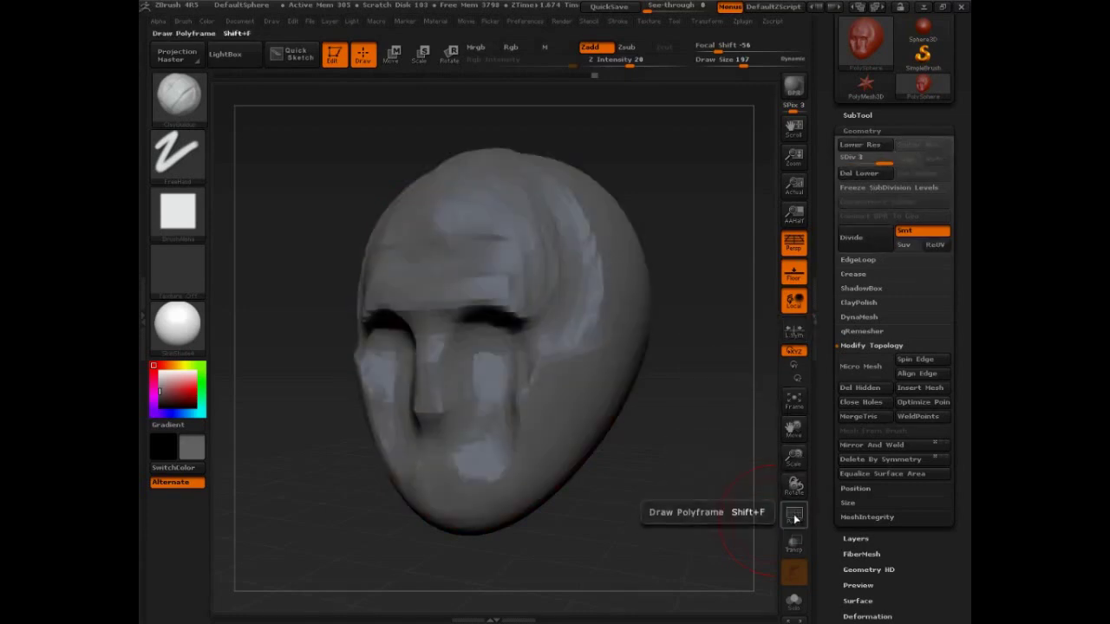
{"action": "left_click", "coordinate": [795, 518]}
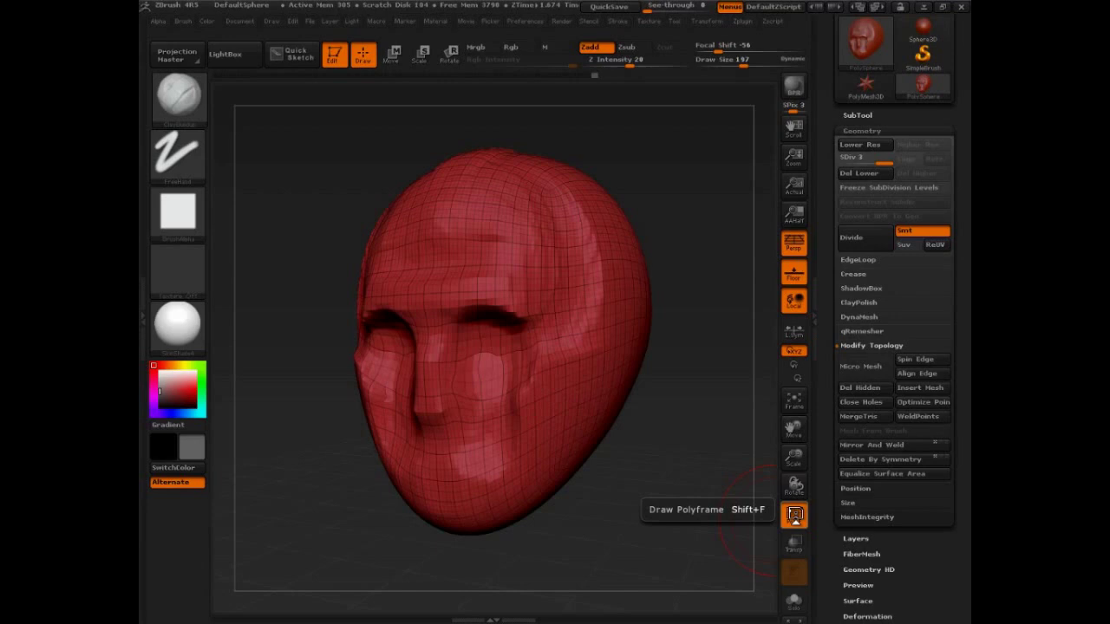
{"action": "mouse_move", "coordinate": [578, 542]}
{"action": "left_mouse_down"}
{"action": "mouse_move", "coordinate": [561, 516]}
{"action": "mouse_move", "coordinate": [619, 528]}
{"action": "left_mouse_up"}
{"action": "key", "text": "ctrl+shift"}
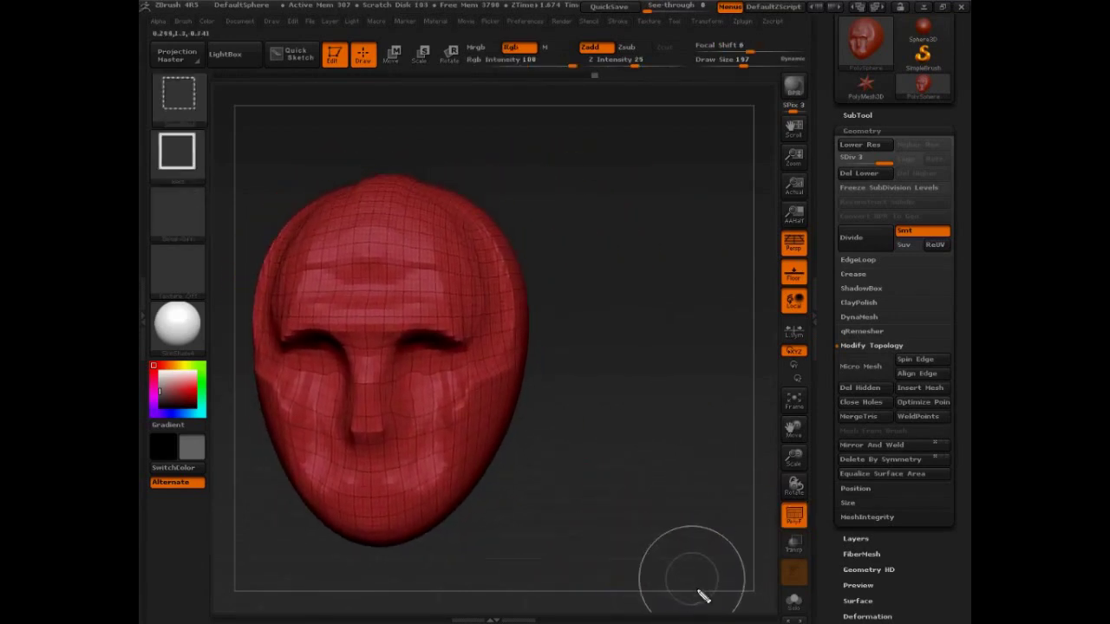
{"action": "mouse_move", "coordinate": [543, 122]}
{"action": "left_mouse_down"}
{"action": "mouse_move", "coordinate": [547, 161]}
{"action": "mouse_move", "coordinate": [575, 140]}
{"action": "left_mouse_up"}
{"action": "left_click_drag", "start_coordinate": [576, 121], "coordinate": [576, 161]}
{"action": "mouse_move", "coordinate": [596, 131]}
{"action": "left_mouse_down"}
{"action": "mouse_move", "coordinate": [604, 171]}
{"action": "mouse_move", "coordinate": [577, 213]}
{"action": "mouse_move", "coordinate": [544, 233]}
{"action": "left_mouse_up"}
{"action": "left_click_drag", "start_coordinate": [609, 189], "coordinate": [617, 230]}
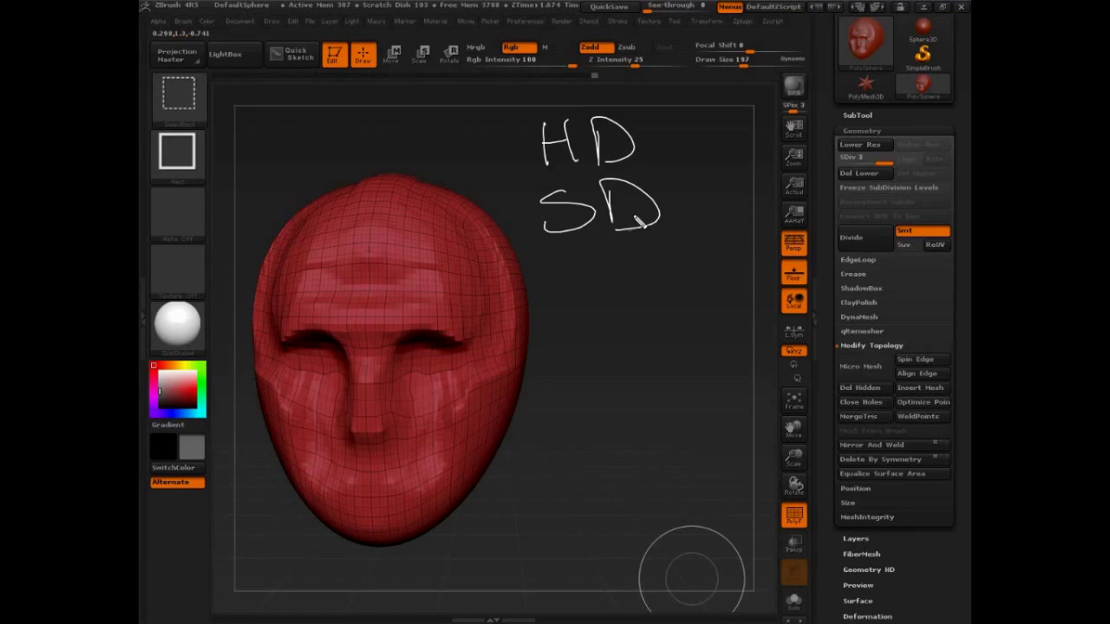
{"action": "mouse_move", "coordinate": [690, 247]}
{"action": "left_mouse_down"}
{"action": "mouse_move", "coordinate": [579, 257]}
{"action": "mouse_move", "coordinate": [572, 327]}
{"action": "mouse_move", "coordinate": [702, 321]}
{"action": "left_mouse_up"}
{"action": "left_click_drag", "start_coordinate": [559, 332], "coordinate": [714, 317]}
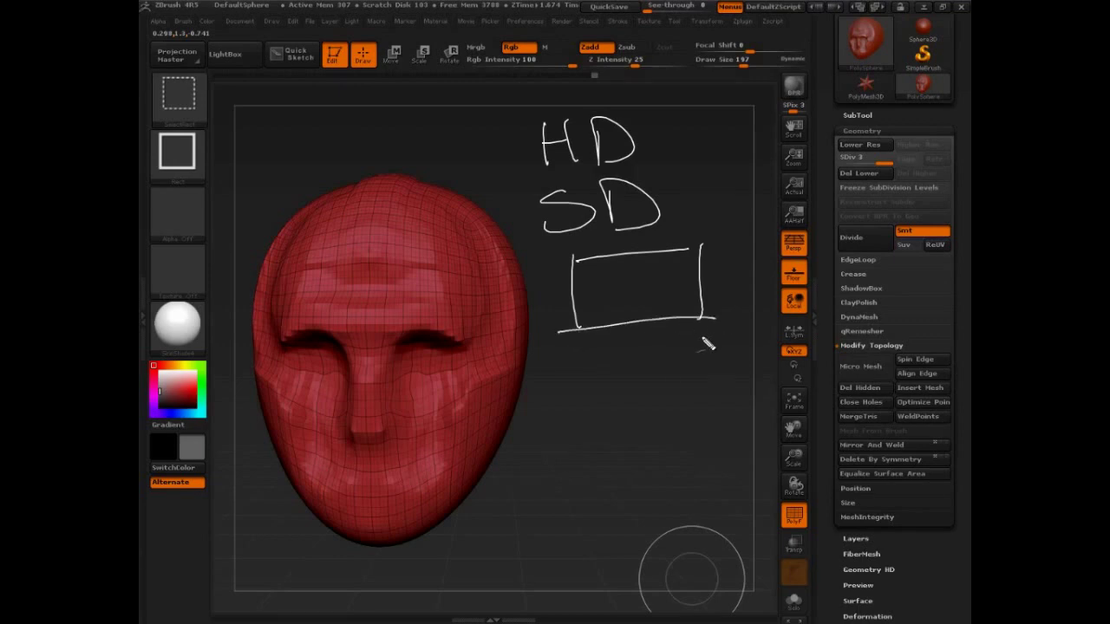
{"action": "mouse_move", "coordinate": [699, 250]}
{"action": "left_mouse_down"}
{"action": "mouse_move", "coordinate": [456, 274]}
{"action": "mouse_move", "coordinate": [451, 295]}
{"action": "mouse_move", "coordinate": [479, 446]}
{"action": "mouse_move", "coordinate": [709, 418]}
{"action": "mouse_move", "coordinate": [703, 261]}
{"action": "mouse_move", "coordinate": [709, 413]}
{"action": "left_mouse_up"}
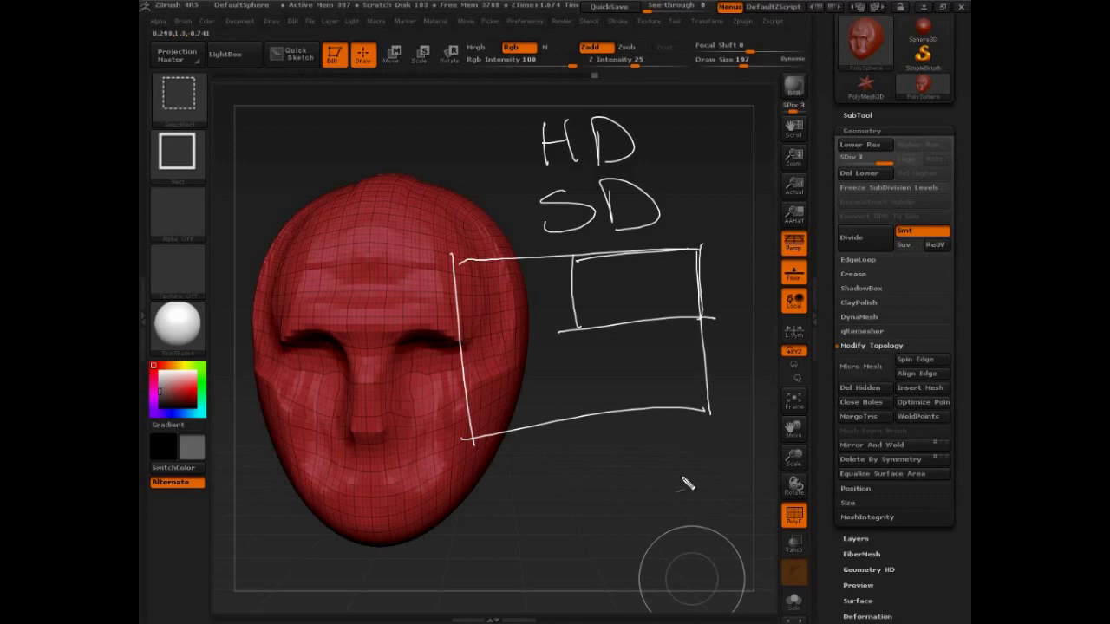
{"action": "mouse_move", "coordinate": [509, 187]}
{"action": "left_mouse_down"}
{"action": "mouse_move", "coordinate": [507, 197]}
{"action": "mouse_move", "coordinate": [516, 191]}
{"action": "left_mouse_up"}
{"action": "left_click_drag", "start_coordinate": [662, 175], "coordinate": [660, 183]}
{"action": "left_click_drag", "start_coordinate": [668, 174], "coordinate": [666, 183]}
{"action": "left_click_drag", "start_coordinate": [503, 106], "coordinate": [510, 116]}
{"action": "left_click_drag", "start_coordinate": [644, 100], "coordinate": [651, 109]}
{"action": "left_click_drag", "start_coordinate": [316, 332], "coordinate": [279, 343]}
{"action": "left_click_drag", "start_coordinate": [418, 329], "coordinate": [462, 347]}
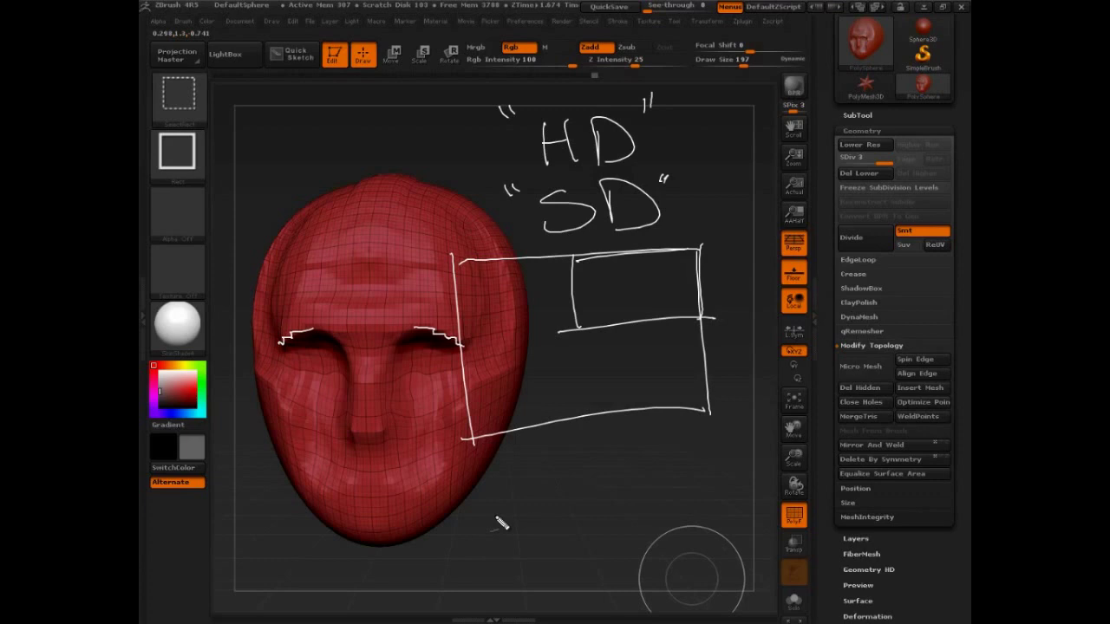
{"action": "mouse_move", "coordinate": [491, 462]}
{"action": "left_mouse_down"}
{"action": "mouse_move", "coordinate": [513, 490]}
{"action": "mouse_move", "coordinate": [540, 464]}
{"action": "mouse_move", "coordinate": [552, 499]}
{"action": "mouse_move", "coordinate": [576, 487]}
{"action": "mouse_move", "coordinate": [576, 519]}
{"action": "mouse_move", "coordinate": [590, 475]}
{"action": "mouse_move", "coordinate": [602, 485]}
{"action": "mouse_move", "coordinate": [614, 466]}
{"action": "mouse_move", "coordinate": [612, 476]}
{"action": "mouse_move", "coordinate": [657, 505]}
{"action": "mouse_move", "coordinate": [665, 455]}
{"action": "mouse_move", "coordinate": [664, 470]}
{"action": "mouse_move", "coordinate": [709, 485]}
{"action": "mouse_move", "coordinate": [699, 480]}
{"action": "mouse_move", "coordinate": [725, 454]}
{"action": "mouse_move", "coordinate": [756, 448]}
{"action": "mouse_move", "coordinate": [762, 482]}
{"action": "left_mouse_up"}
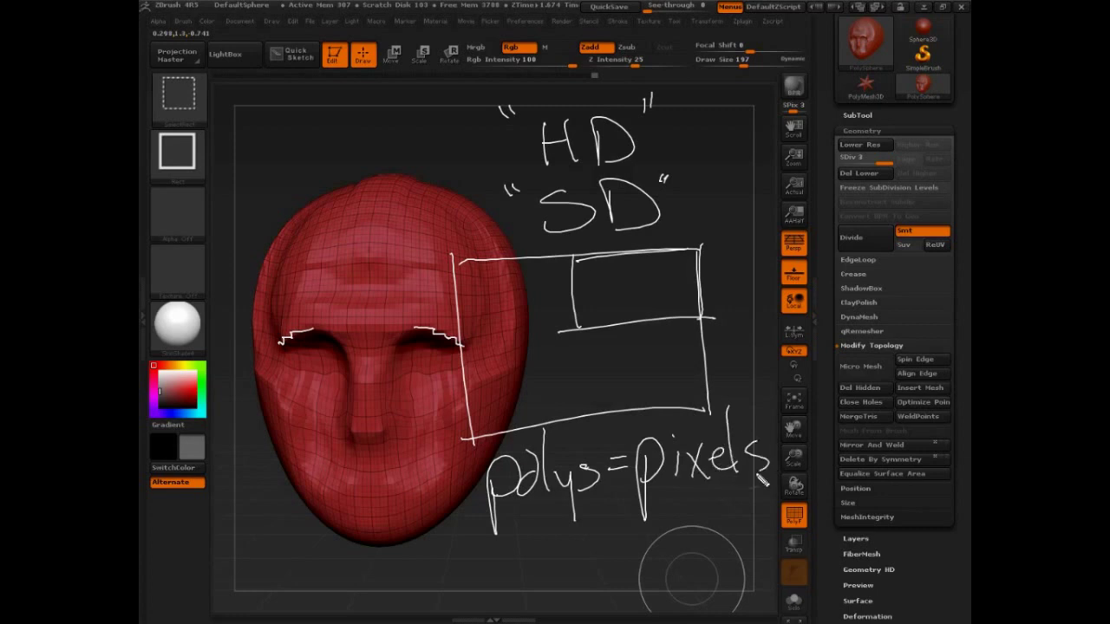
{"action": "mouse_move", "coordinate": [449, 546]}
{"action": "left_mouse_down"}
{"action": "mouse_move", "coordinate": [784, 413]}
{"action": "mouse_move", "coordinate": [459, 452]}
{"action": "mouse_move", "coordinate": [448, 544]}
{"action": "left_mouse_up"}
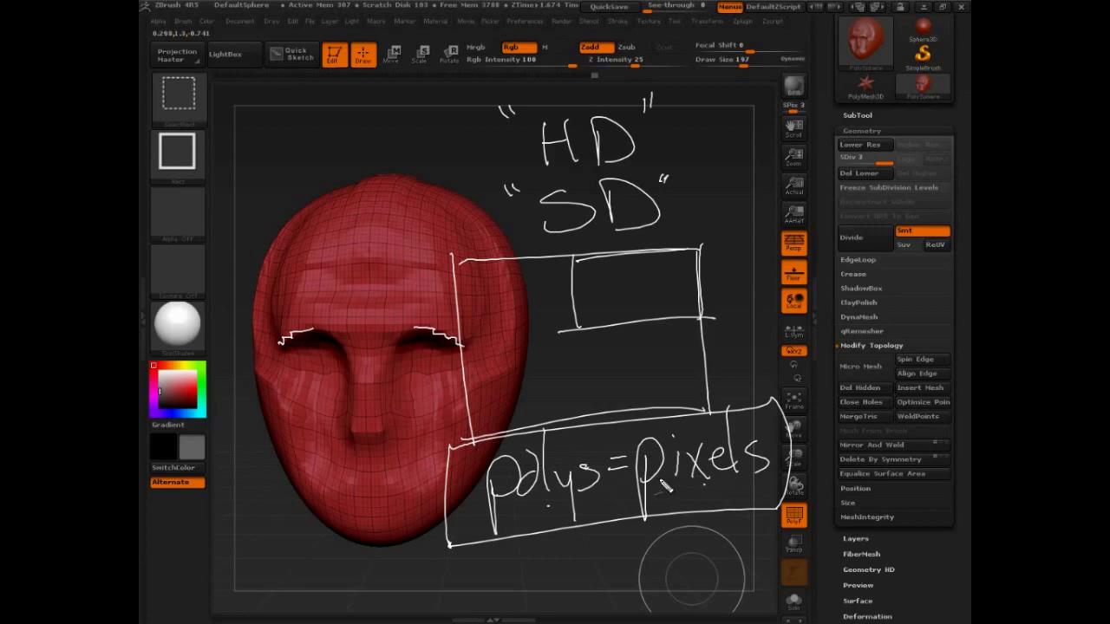
{"action": "key", "text": "Escape"}
Step: Divide the head's mesh to subdivision level 4 and undo that division
{"action": "mouse_move", "coordinate": [715, 330]}
{"action": "left_mouse_down"}
{"action": "mouse_move", "coordinate": [709, 361]}
{"action": "mouse_move", "coordinate": [679, 372]}
{"action": "mouse_move", "coordinate": [720, 416]}
{"action": "mouse_move", "coordinate": [733, 408]}
{"action": "left_mouse_up"}
{"action": "left_click", "coordinate": [862, 247]}
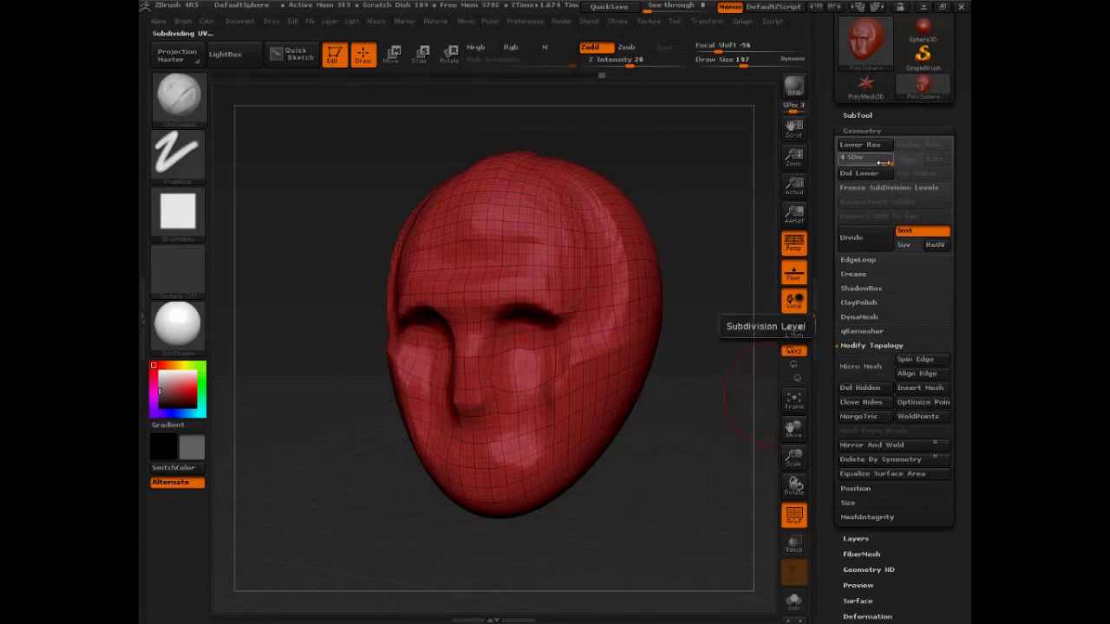
{"action": "key", "text": "shift+d"}
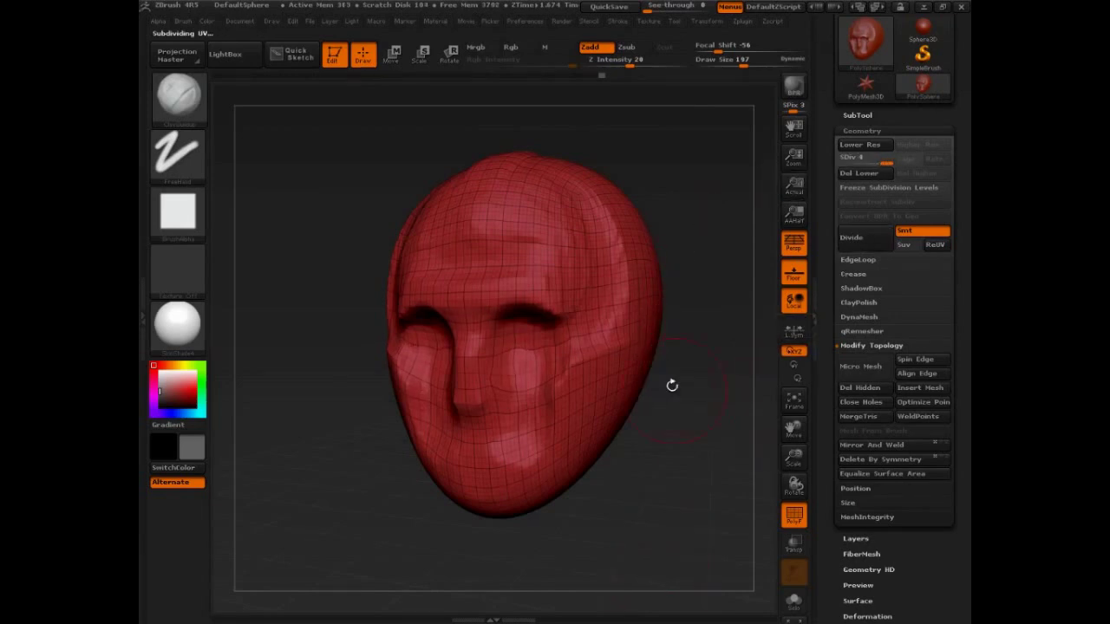
Step: Hide the head's polyframe and set the brush draw size to 244
{"action": "left_click", "coordinate": [793, 514]}
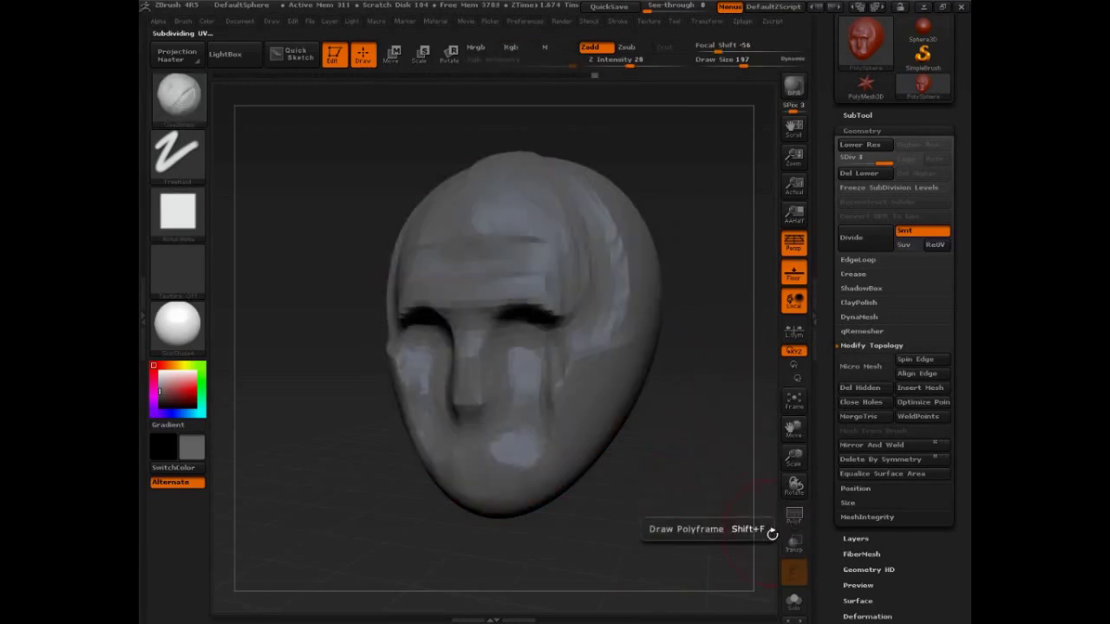
{"action": "left_click_drag", "start_coordinate": [681, 527], "coordinate": [689, 460]}
{"action": "left_click_drag", "start_coordinate": [685, 407], "coordinate": [631, 509]}
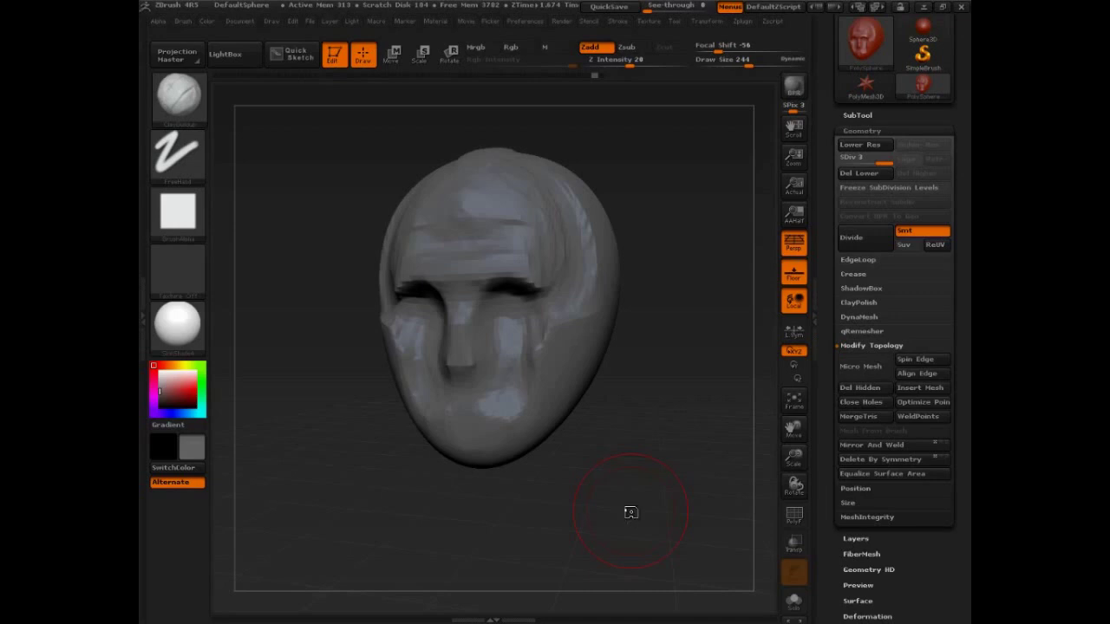
{"action": "mouse_move", "coordinate": [638, 521]}
{"action": "left_mouse_down"}
{"action": "mouse_move", "coordinate": [698, 523]}
{"action": "mouse_move", "coordinate": [575, 521]}
{"action": "mouse_move", "coordinate": [630, 528]}
{"action": "mouse_move", "coordinate": [601, 505]}
{"action": "mouse_move", "coordinate": [654, 495]}
{"action": "mouse_move", "coordinate": [612, 476]}
{"action": "mouse_move", "coordinate": [601, 503]}
{"action": "mouse_move", "coordinate": [646, 507]}
{"action": "left_mouse_up"}
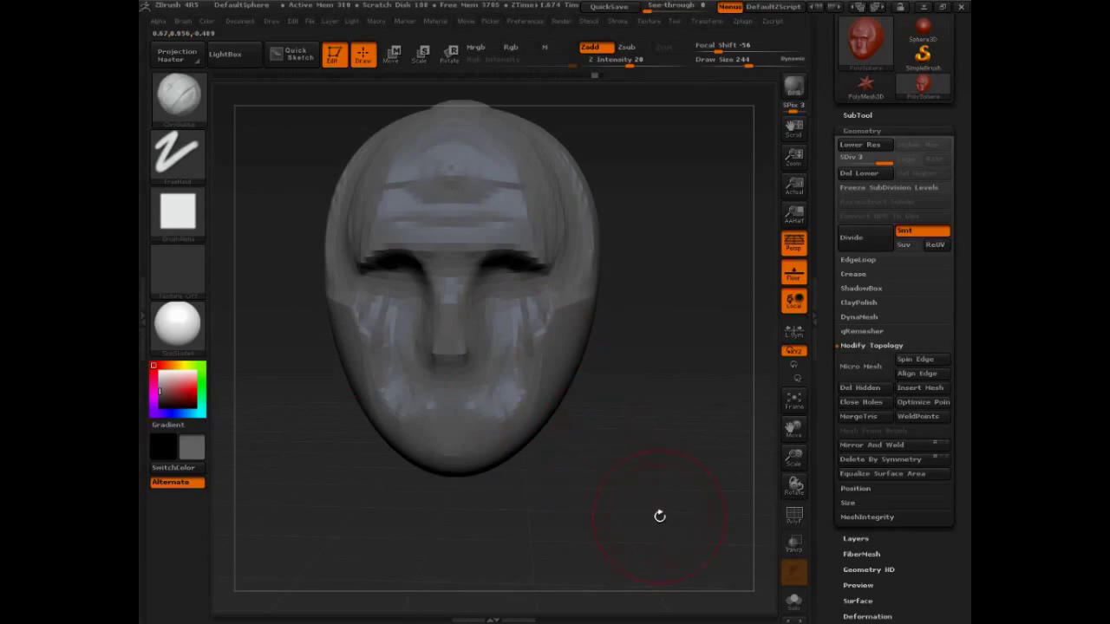